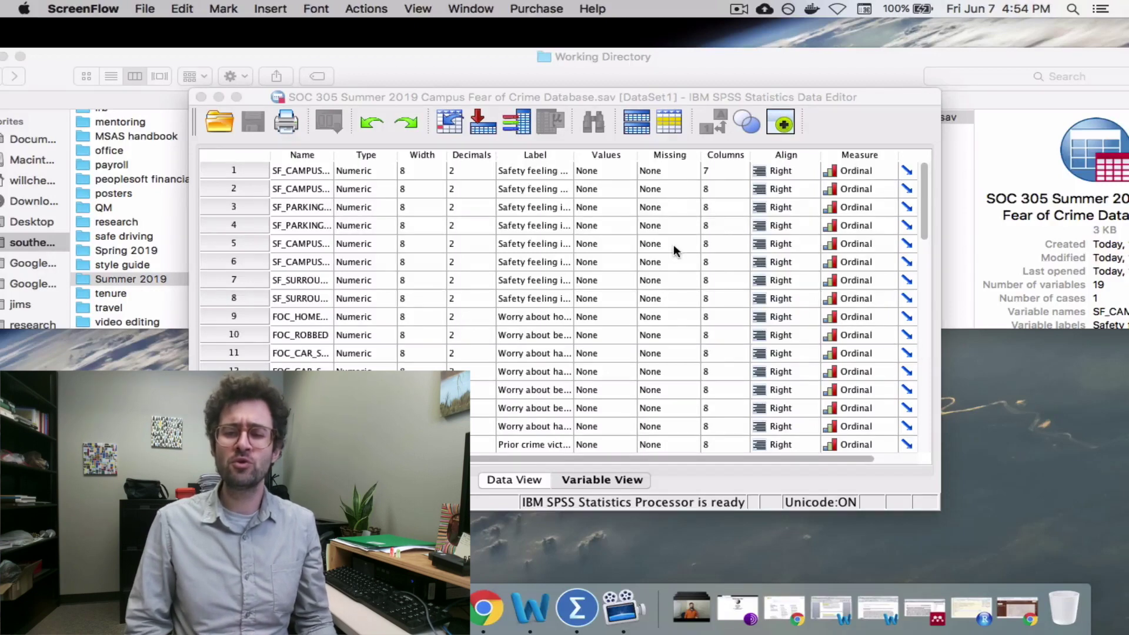
Maximize the Fear of Crime Data Editor and show the case values in Data View.
click(236, 97)
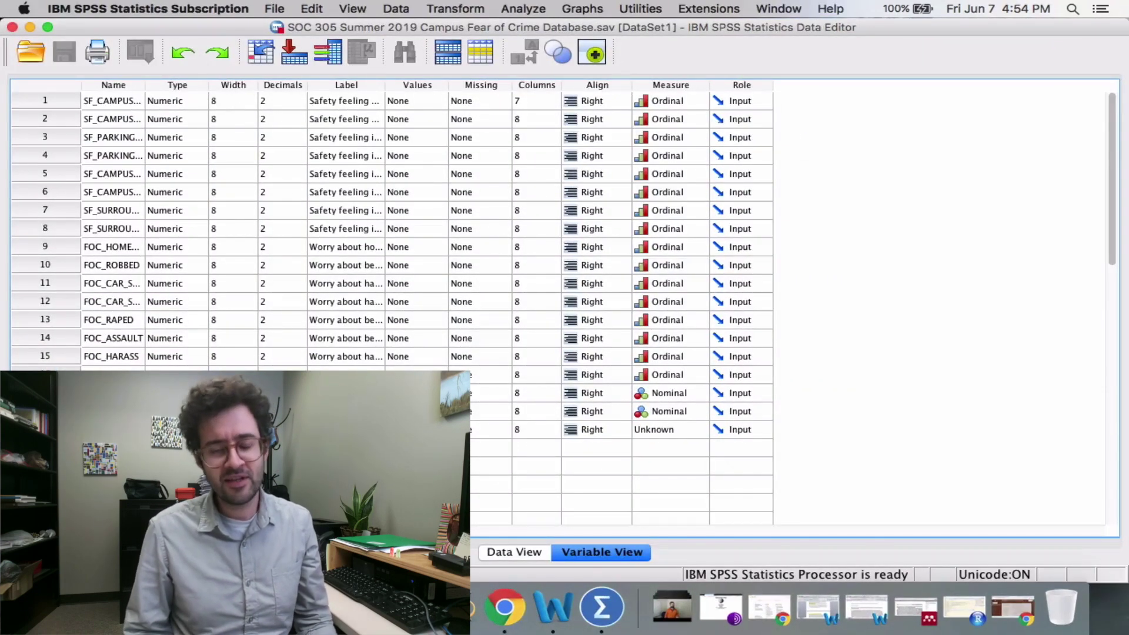
click(504, 553)
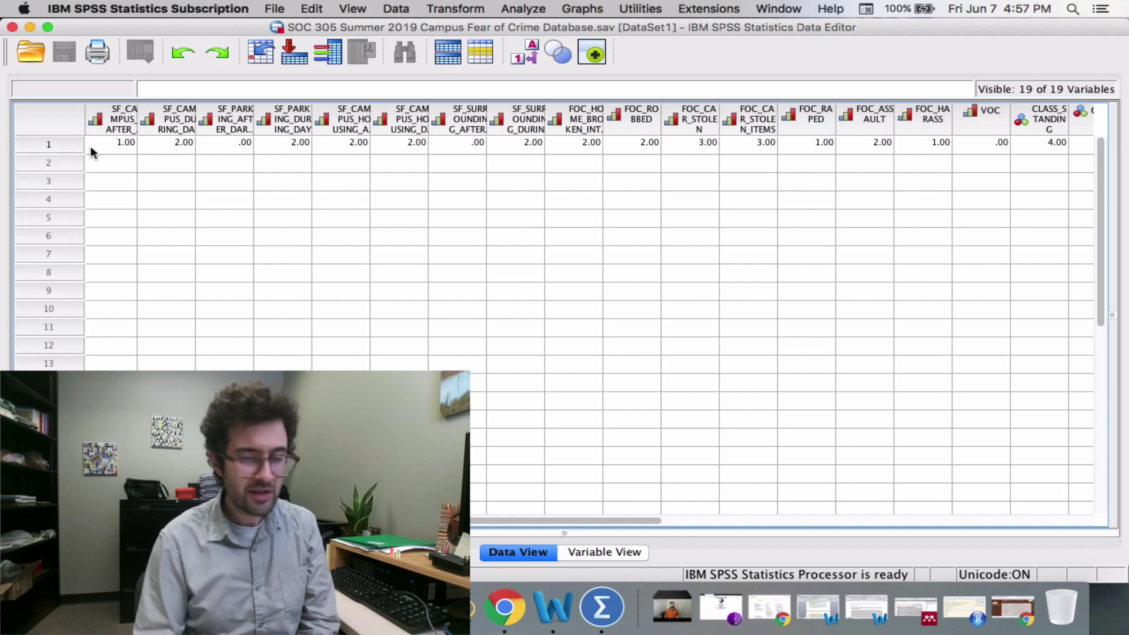
Open the Compute Variable dialog from the Transform menu.
click(451, 7)
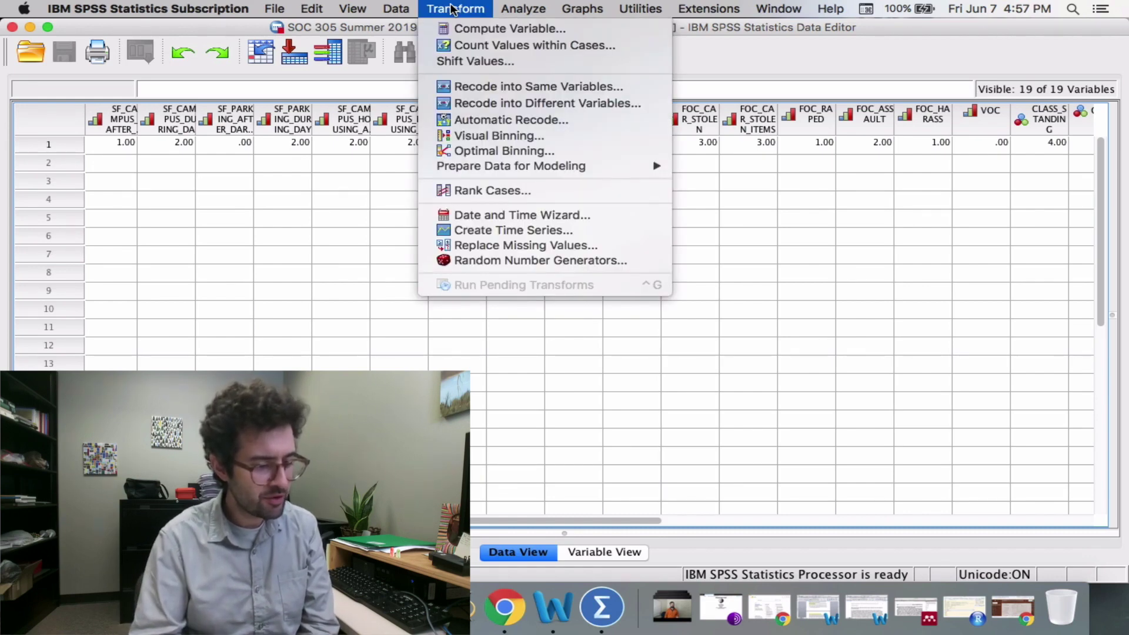
click(484, 27)
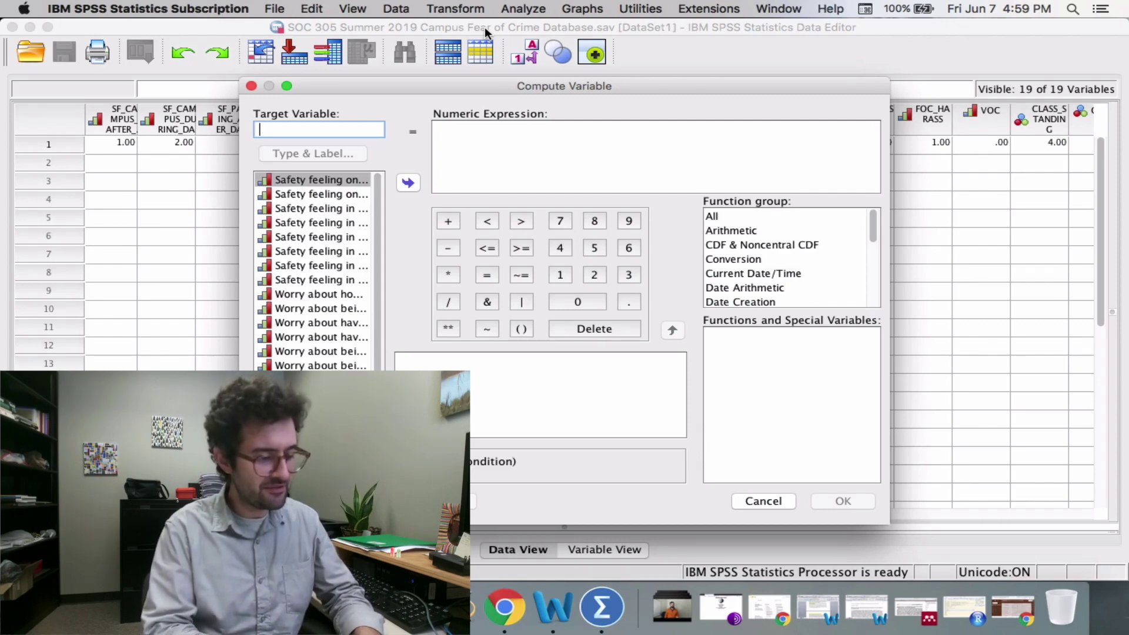
Target SAFETY_FEELING and sum SF_CAMPUS_AFTER_DARK, SF_CAMPUS_DURING_DAY and SF_PARKING_AFTER_DARK.
text(SAFET)
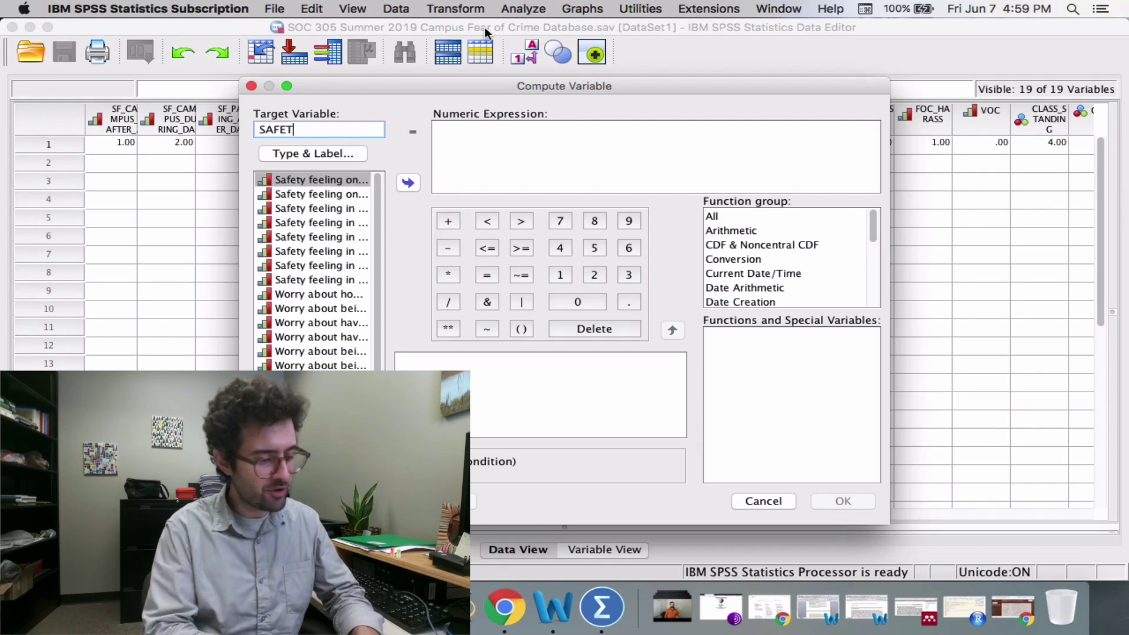
text(Y_FEE)
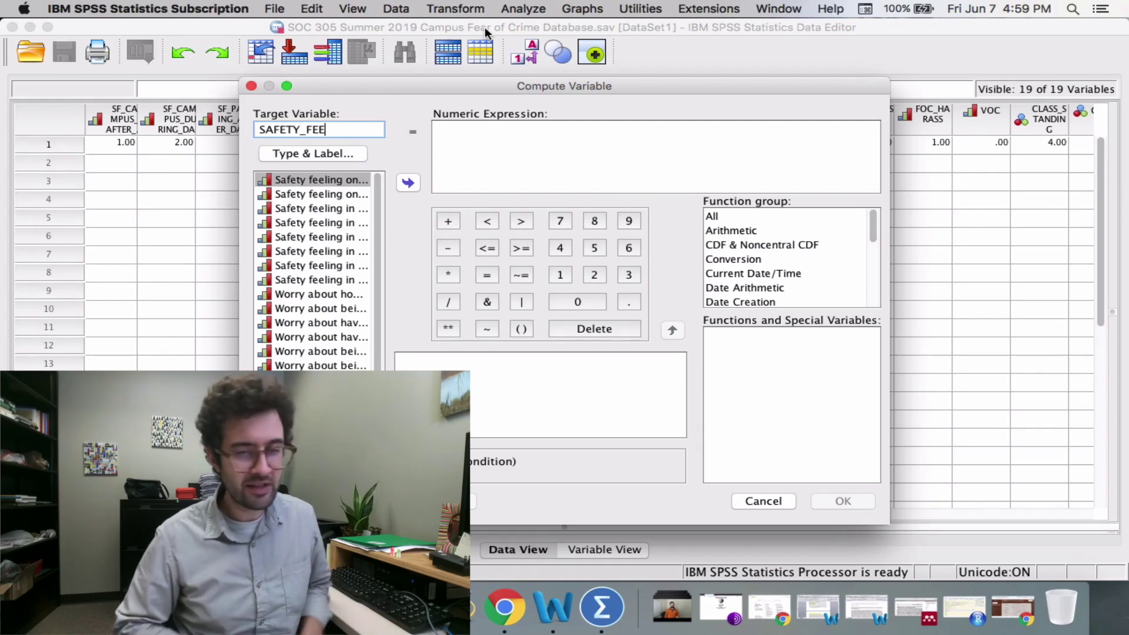
text(LING)
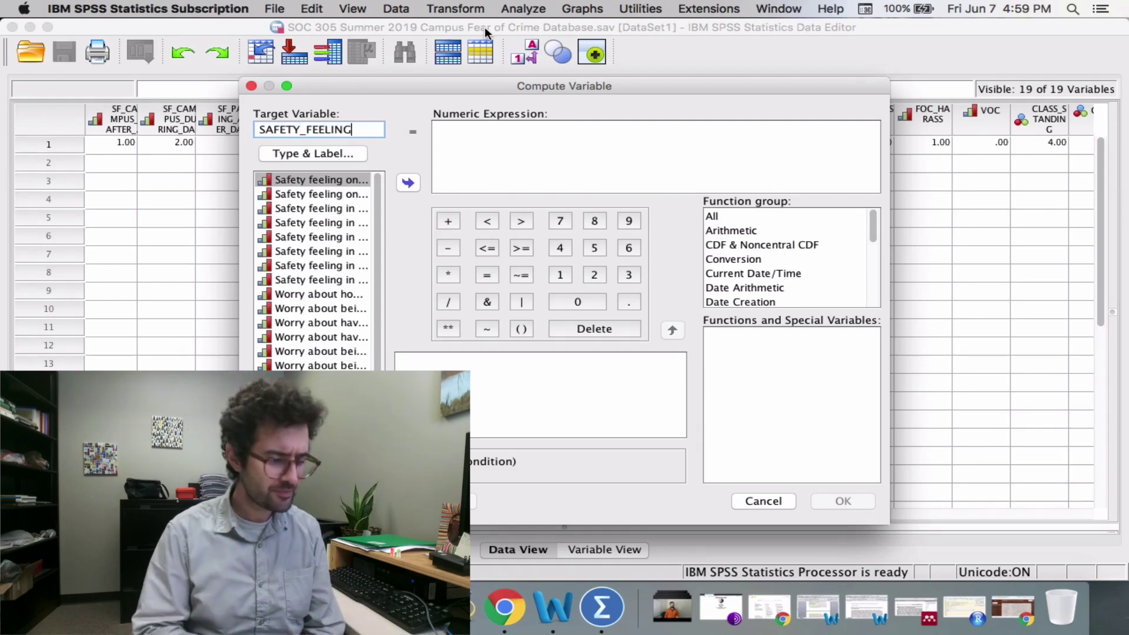
click(506, 141)
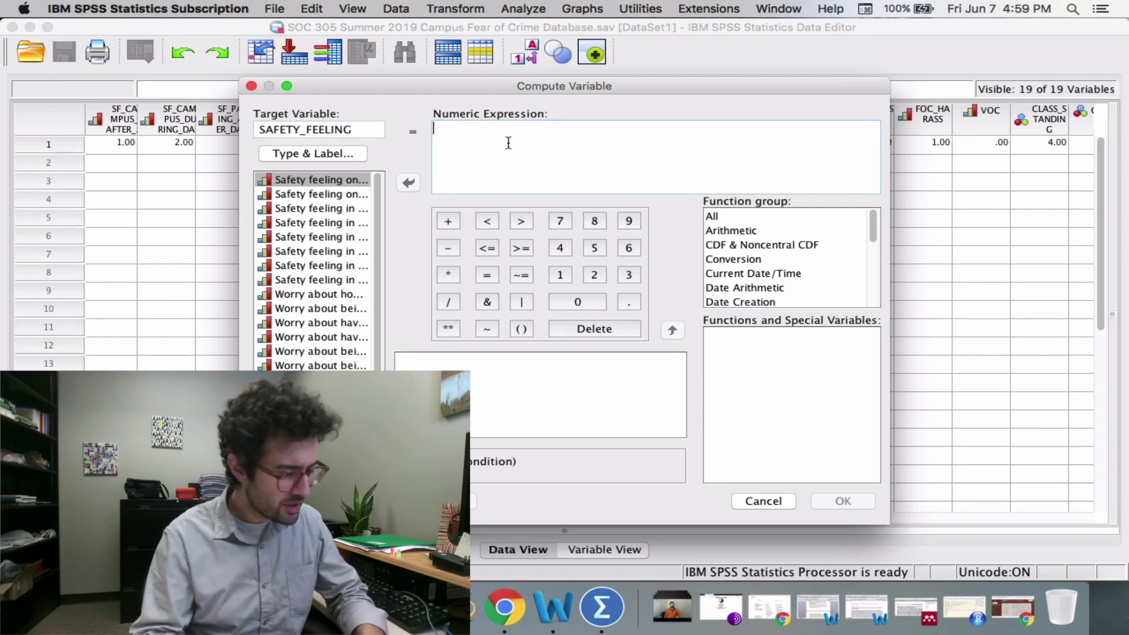
click(325, 178)
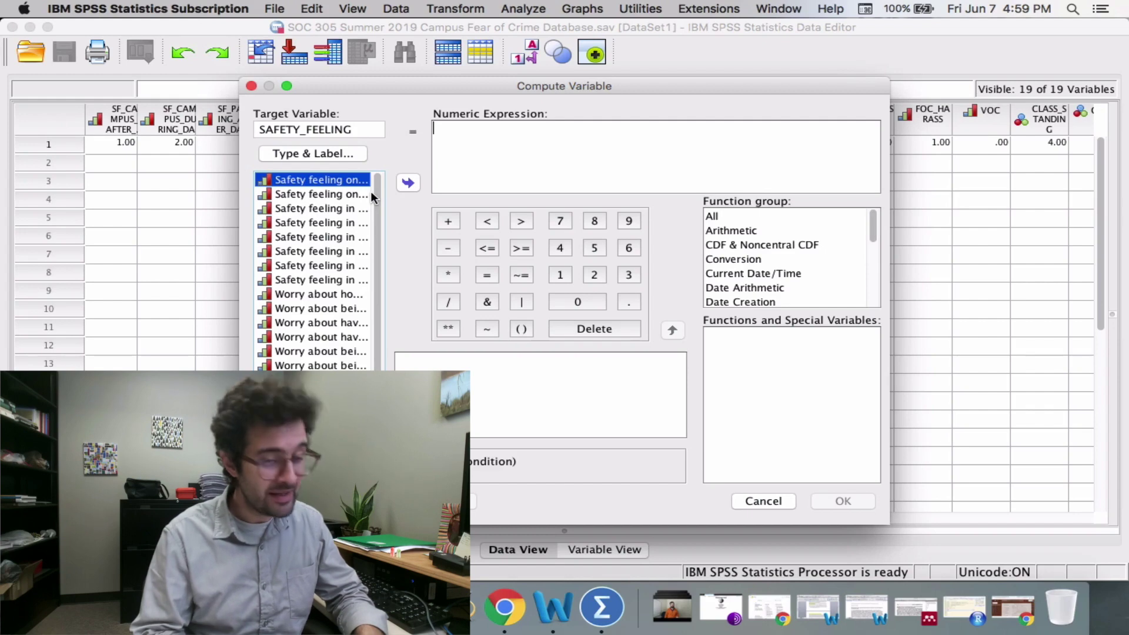
click(403, 184)
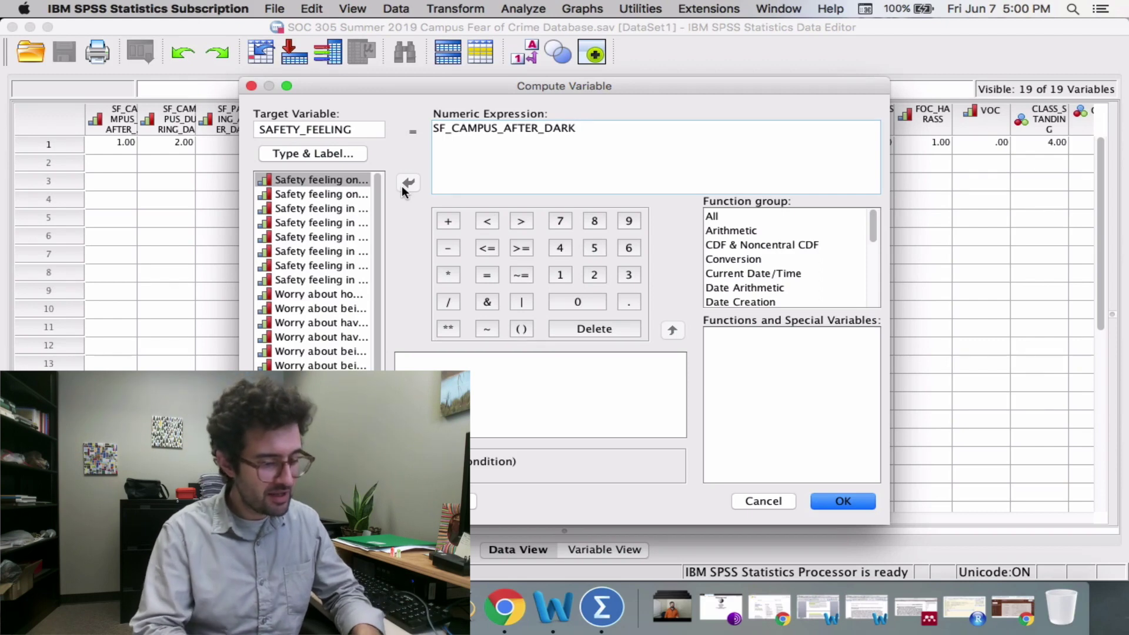
text(+)
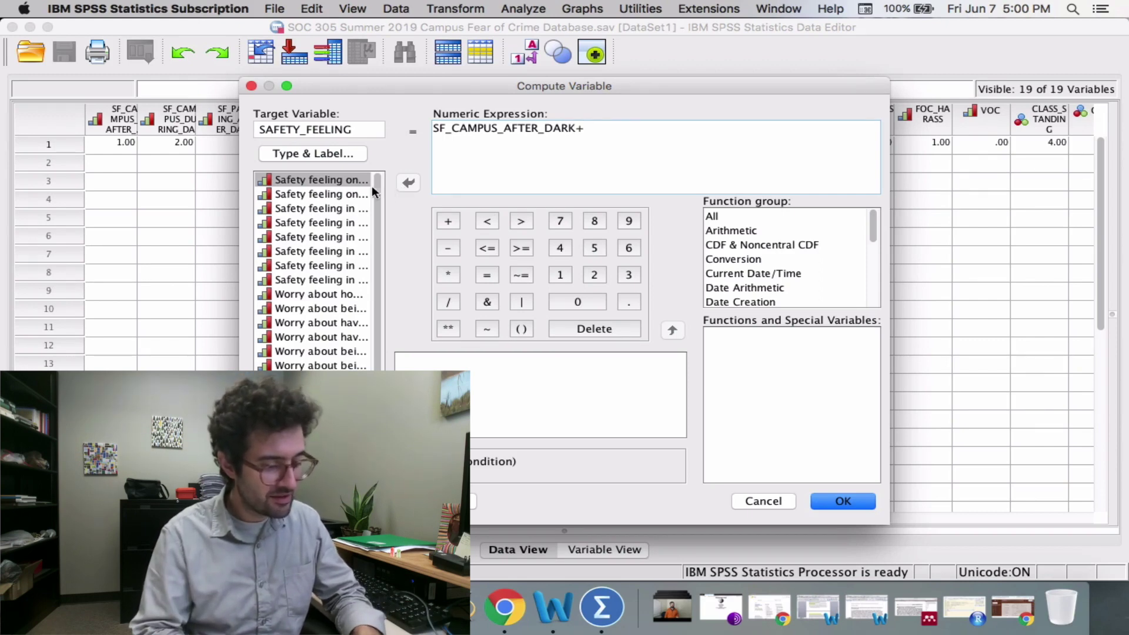
click(329, 194)
click(408, 182)
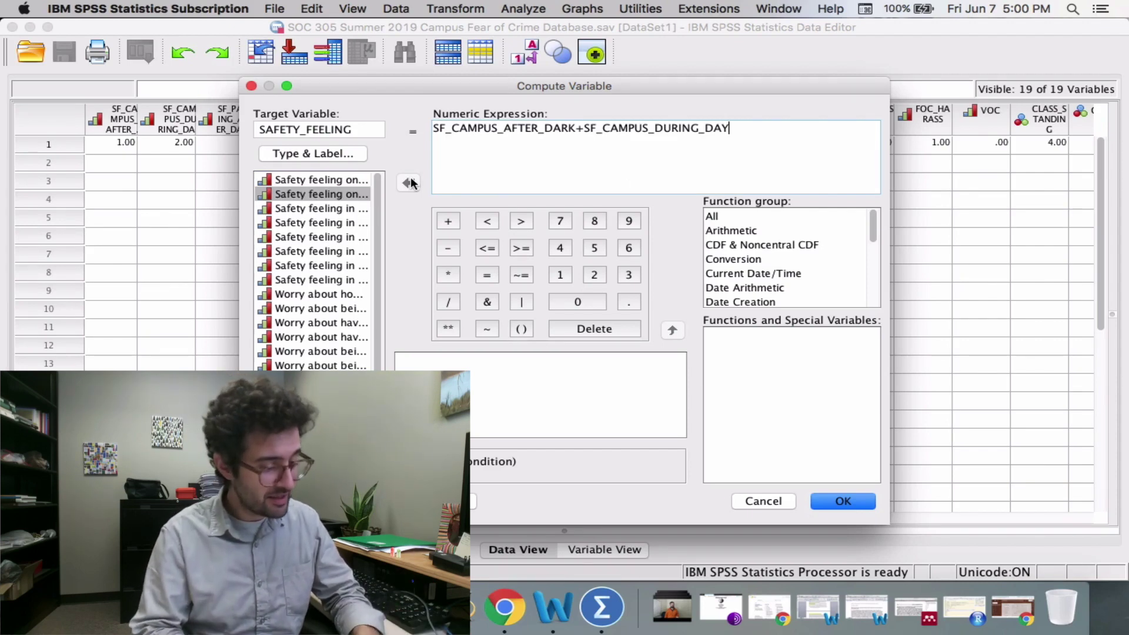
text(+)
click(322, 209)
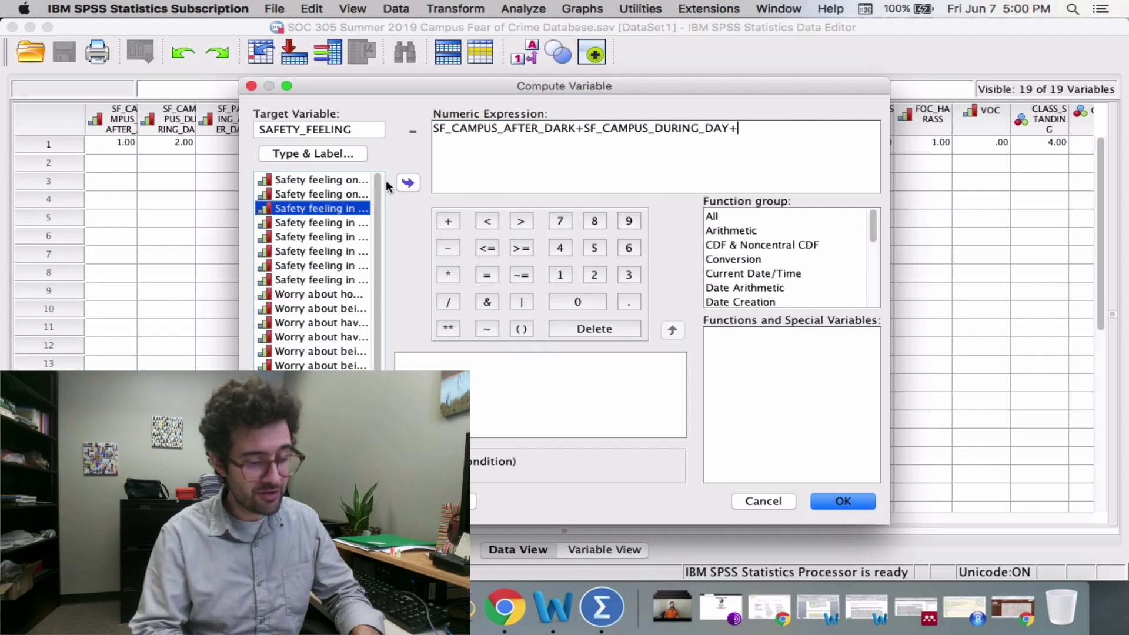
click(408, 183)
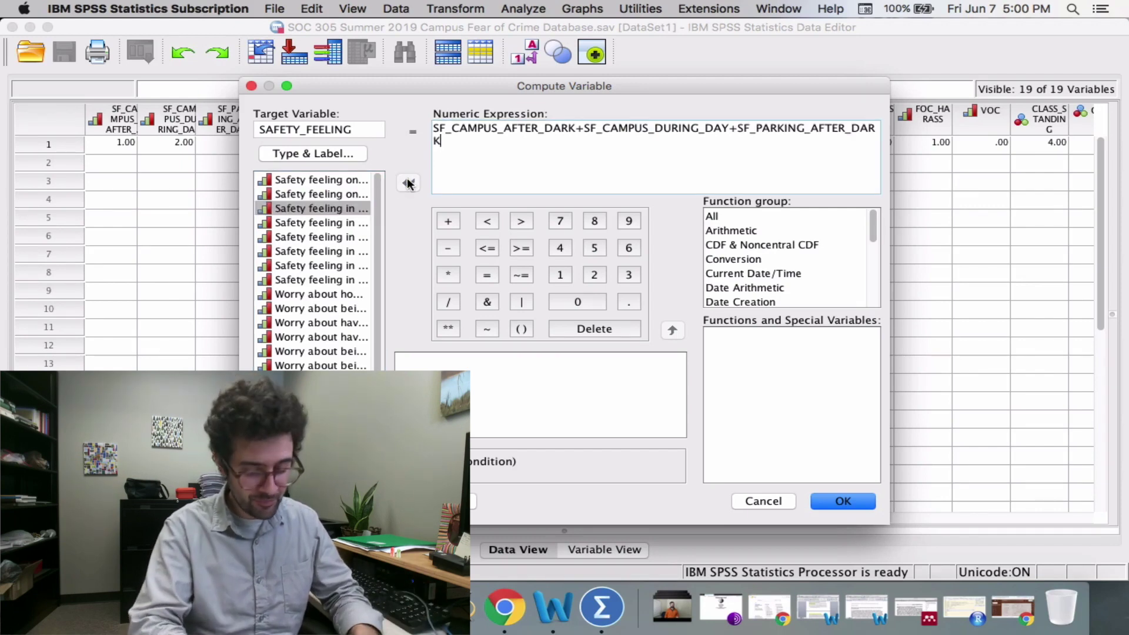
Add the parking-day, campus-housing and surrounding SF_ items to the sum, joined with +.
text(+)
click(322, 223)
click(408, 183)
text(+SF_PARKING_DURING_DAY)
click(322, 251)
double_click(358, 250)
text(+)
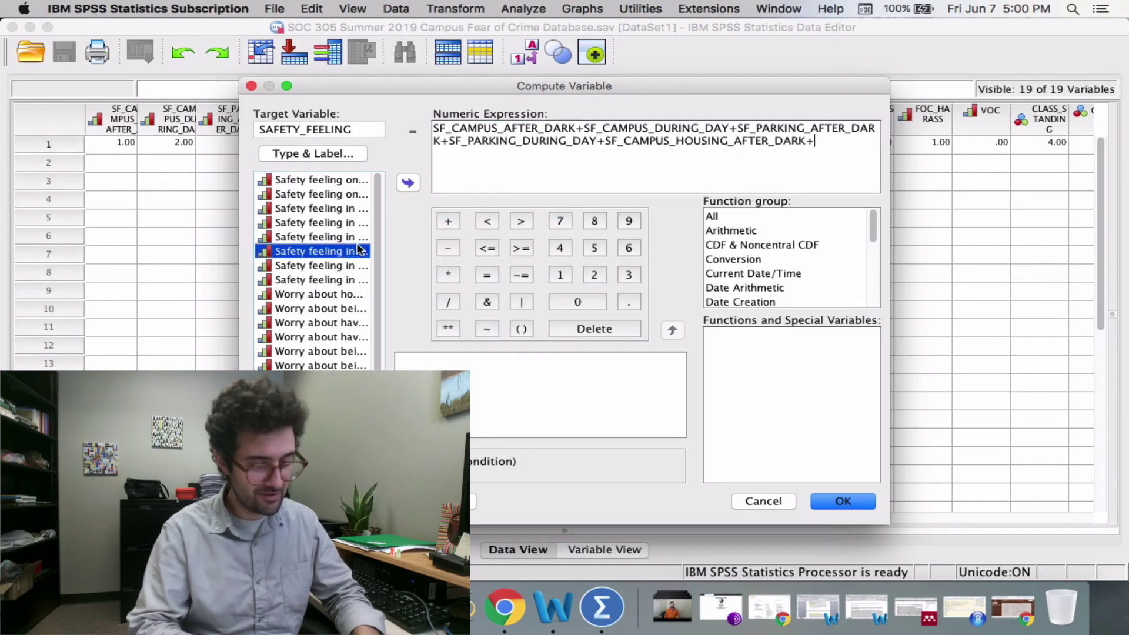
double_click(358, 250)
text(+)
click(322, 265)
click(408, 183)
text(+)
click(322, 279)
click(408, 183)
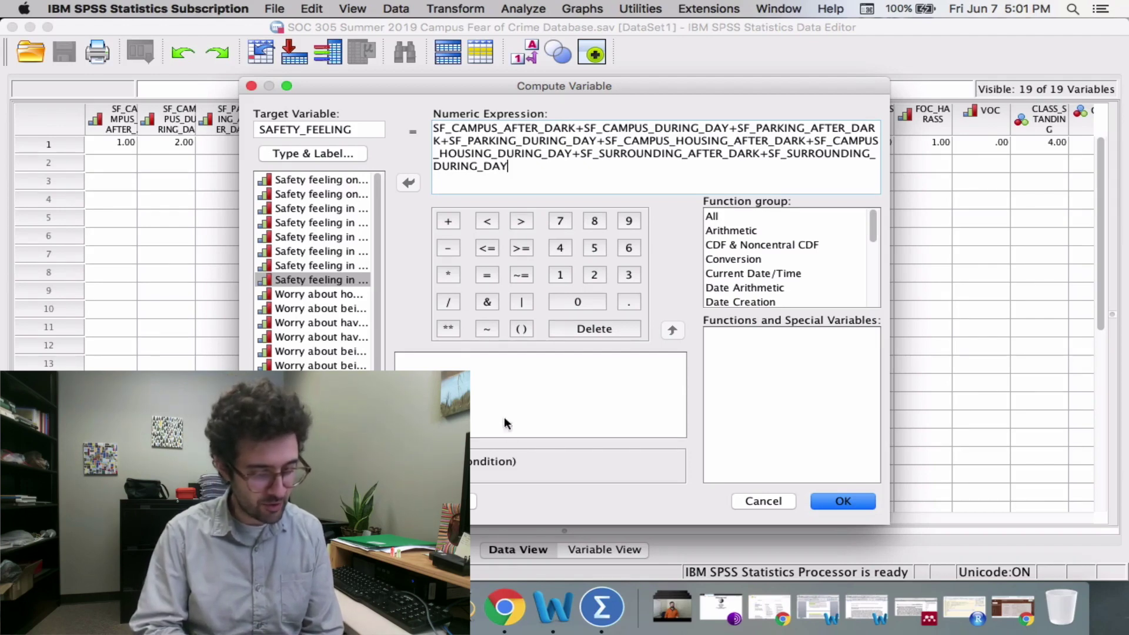
Run the SAFETY_FEELING computation and return to the Data Editor, now with 20 variables.
click(839, 502)
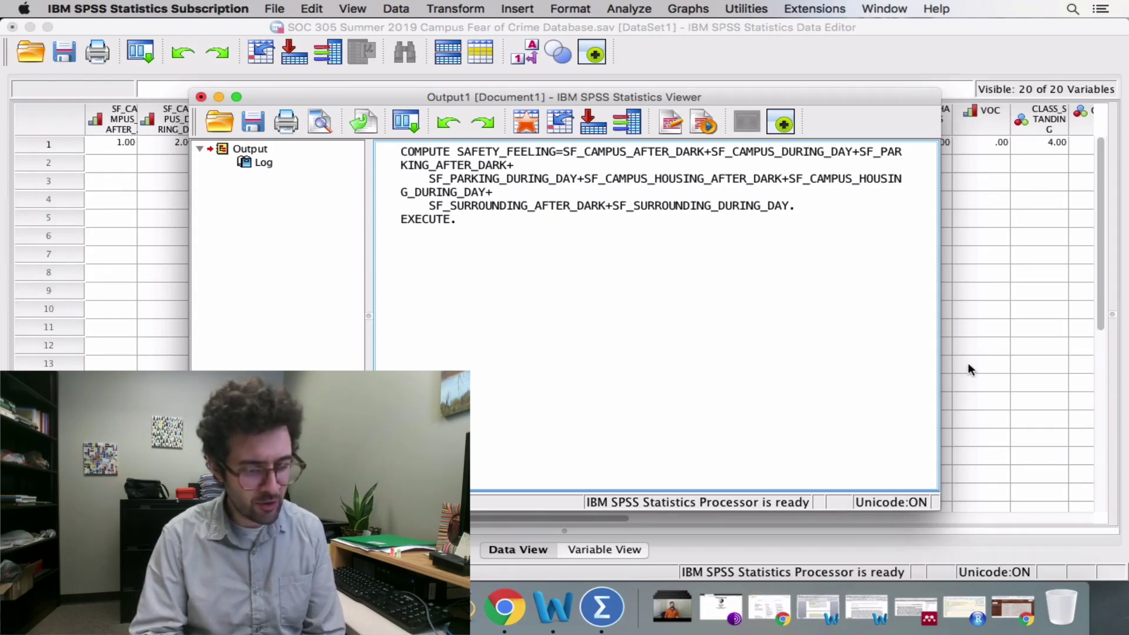
click(932, 54)
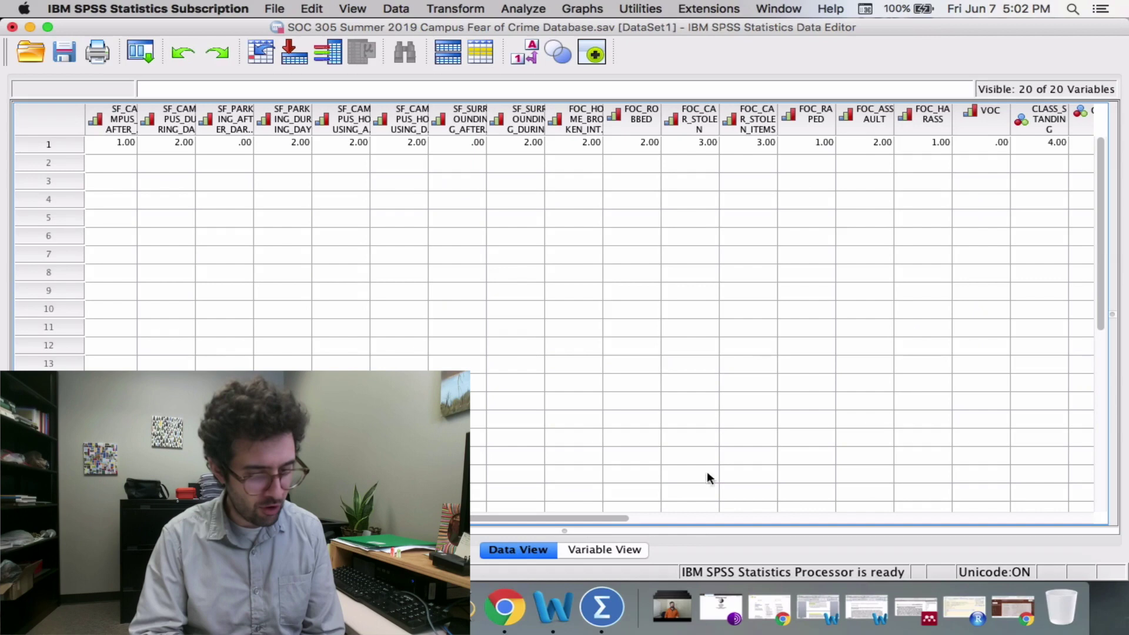
drag(604, 518, 841, 518)
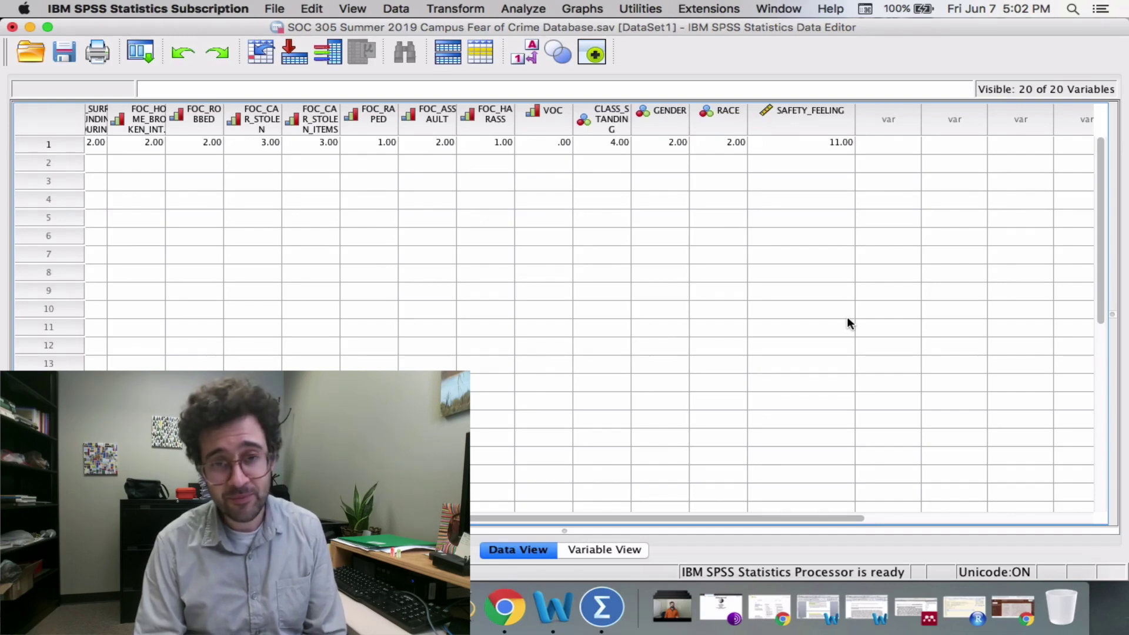
scroll(566, 289, left, 2)
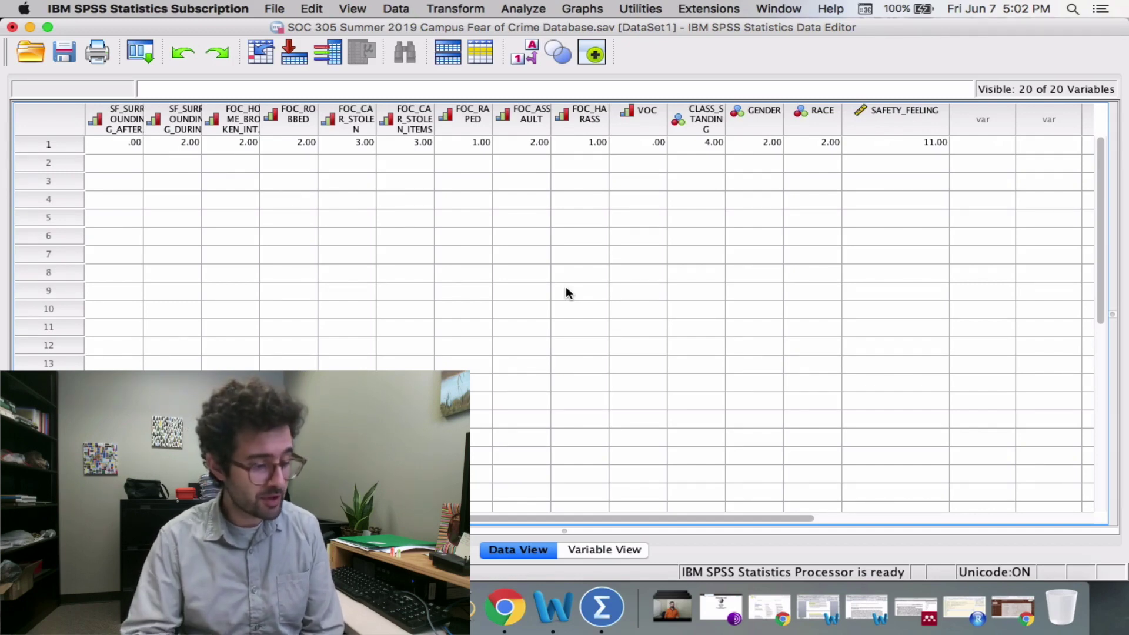
scroll(566, 292, left, 6)
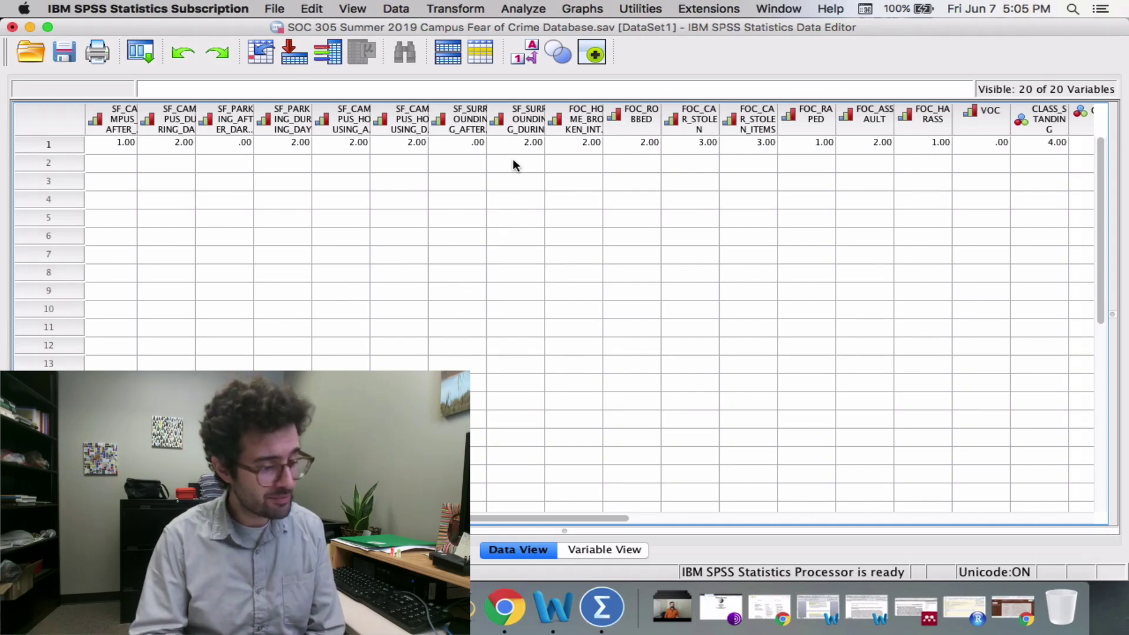
Reopen Compute Variable with target FEAR_OF_CRIME and the old SF_ expression deleted.
click(459, 8)
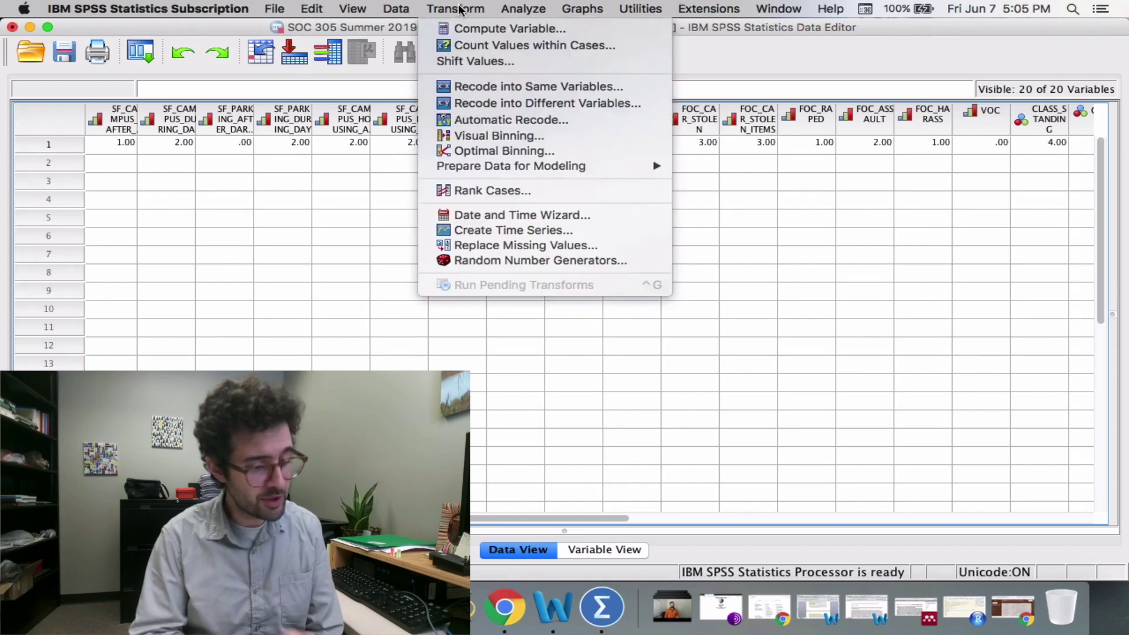
click(500, 28)
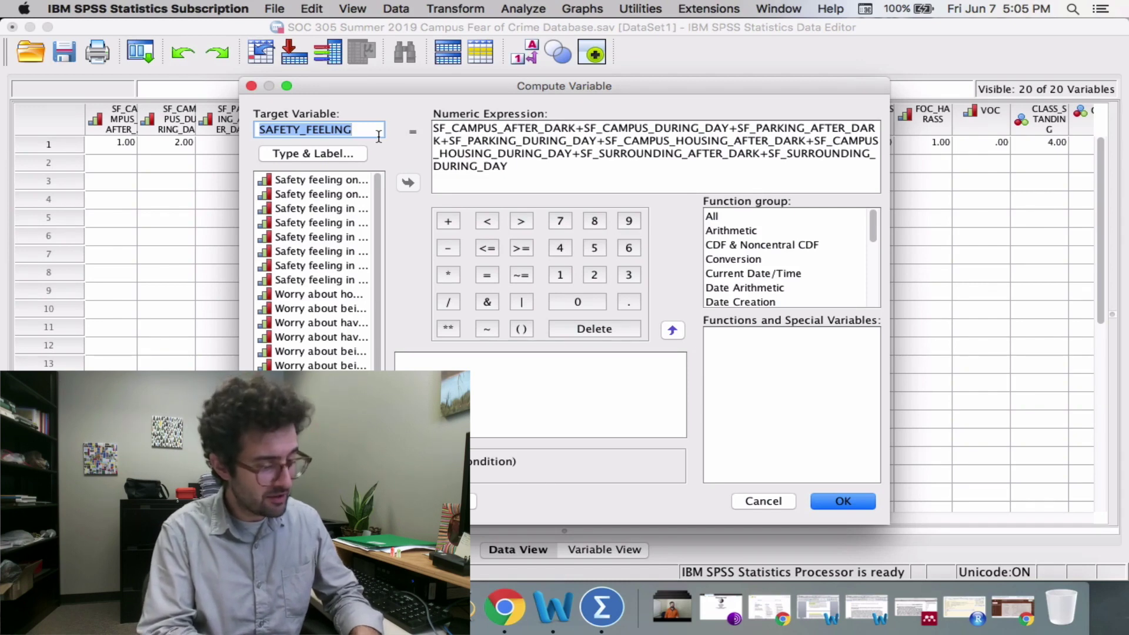
text(FEAR)
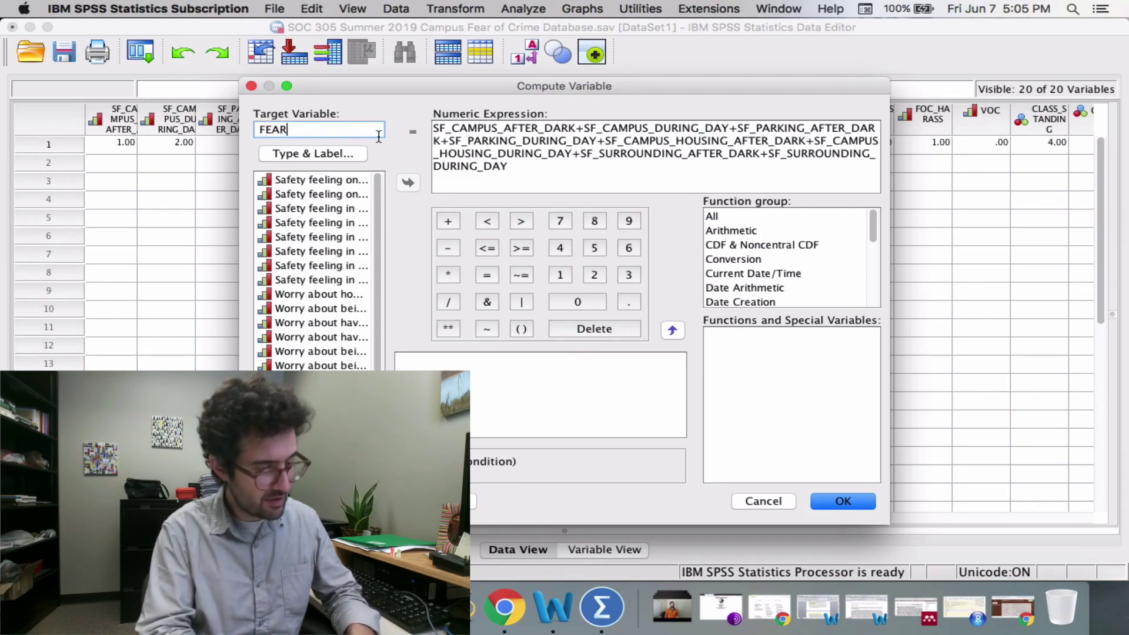
text(_O)
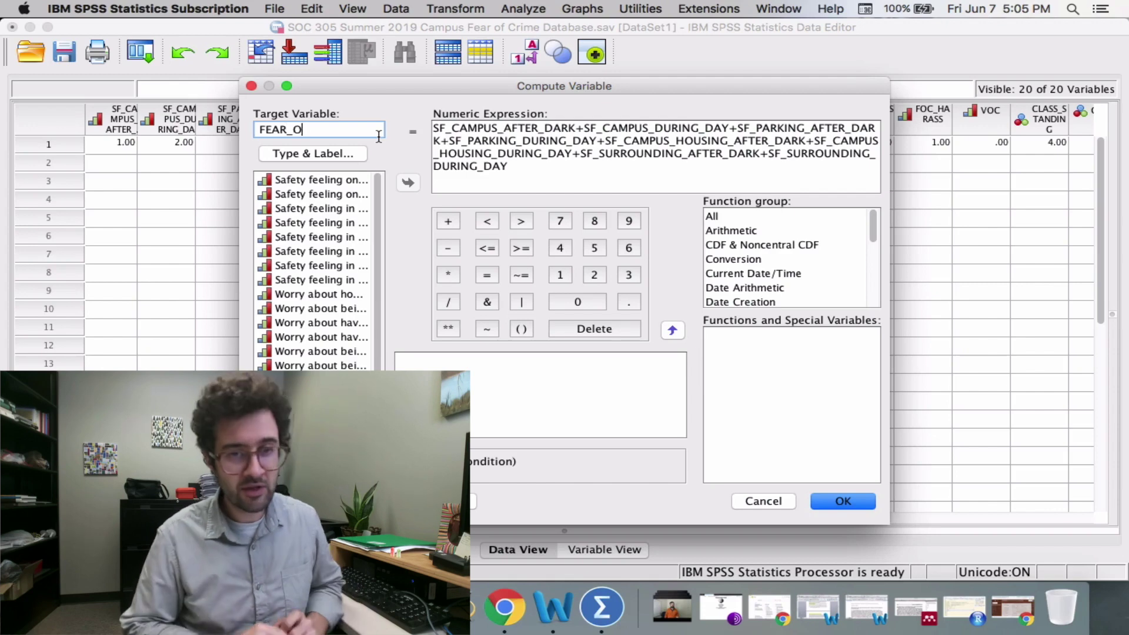
text(F_CRIME)
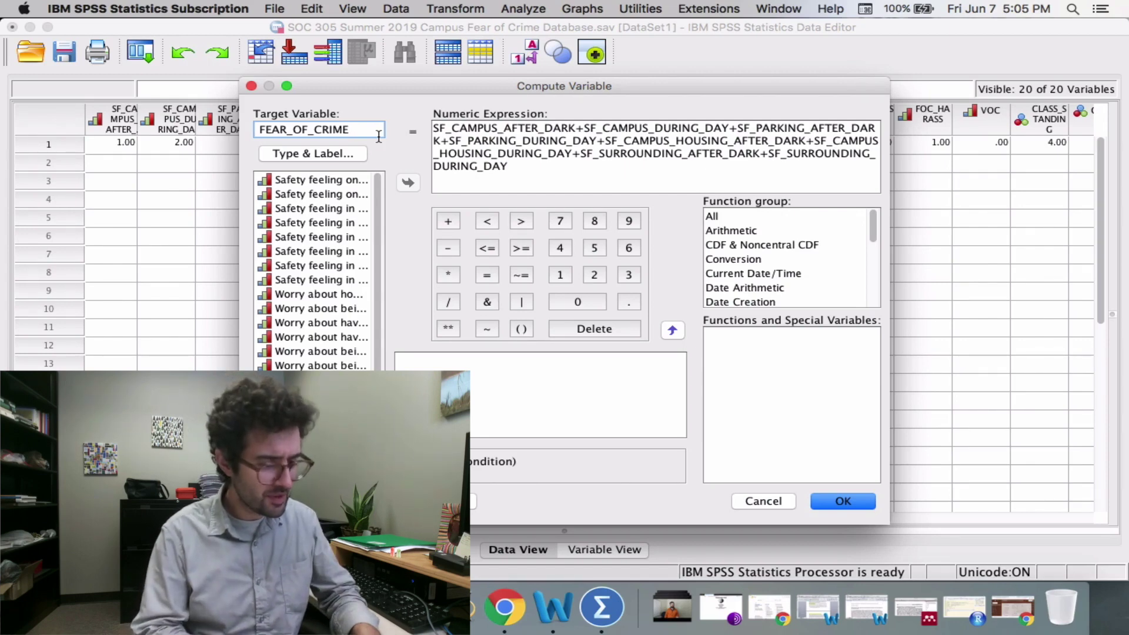
drag(531, 163, 421, 124)
key(BackSpace)
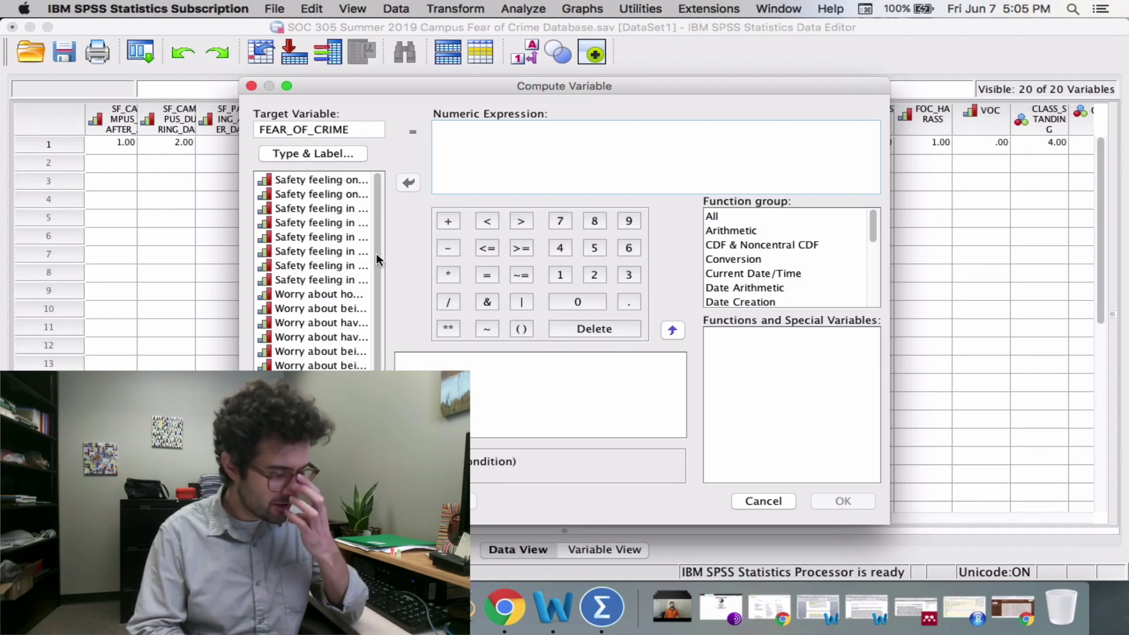
Start the expression with FOC_HOME_BROKEN_INTO + FOC_ROBBED + FOC_CAR_STOLEN.
double_click(320, 294)
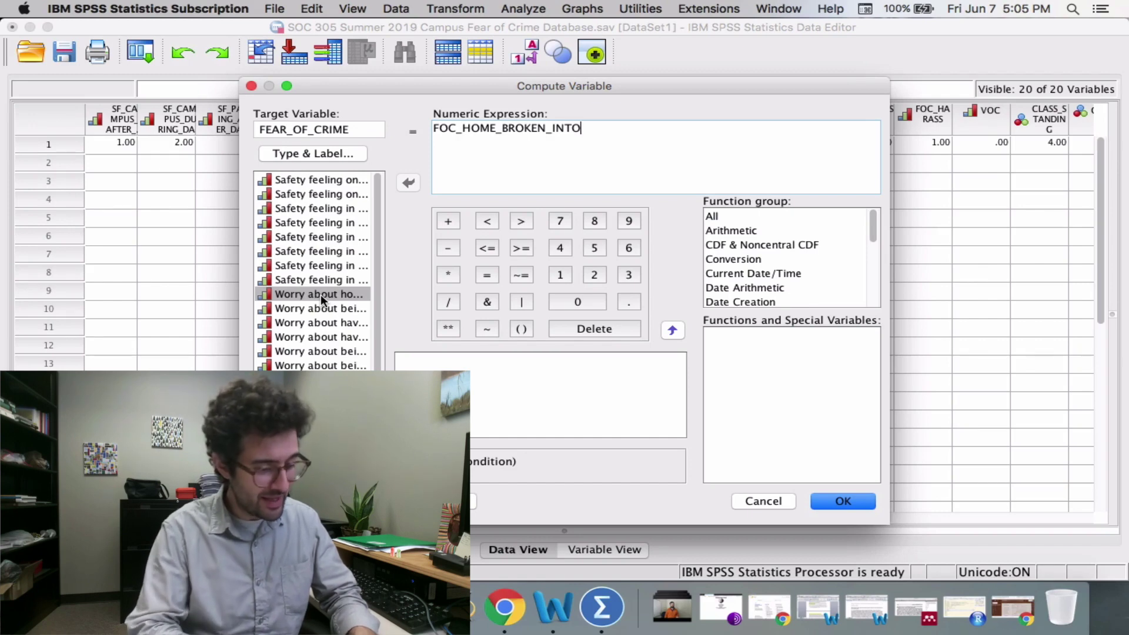
text(+)
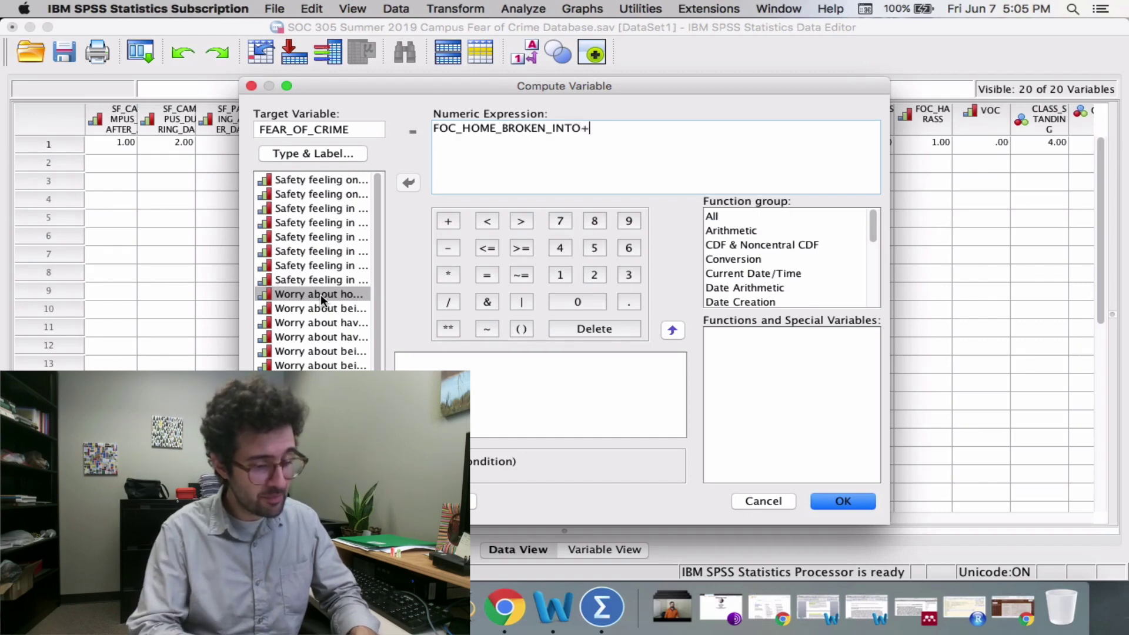
double_click(305, 307)
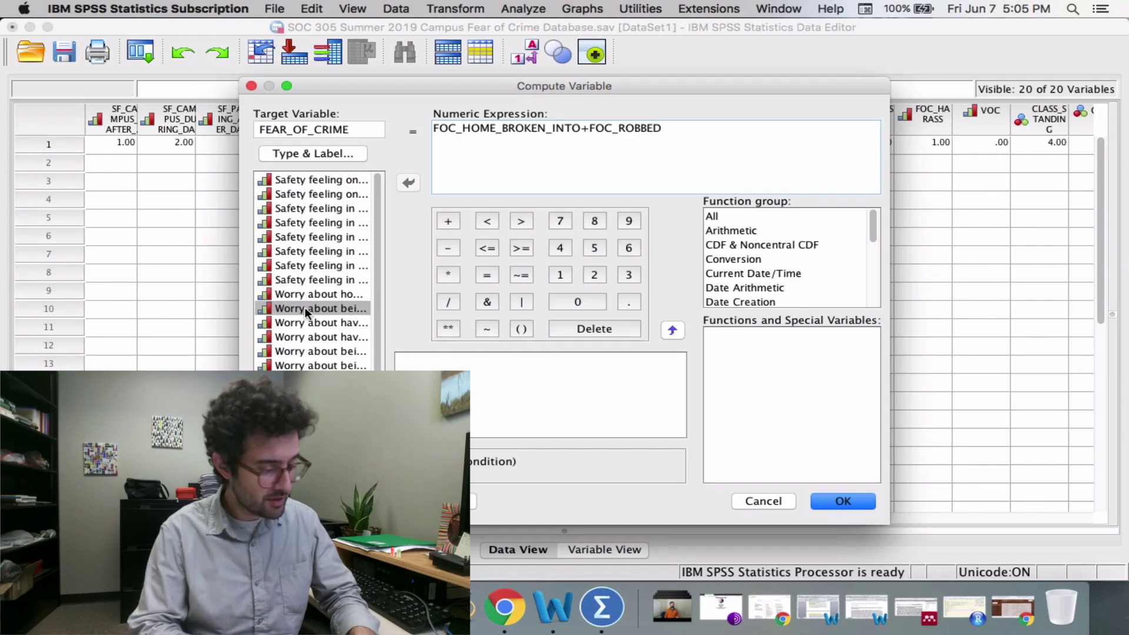
text(+)
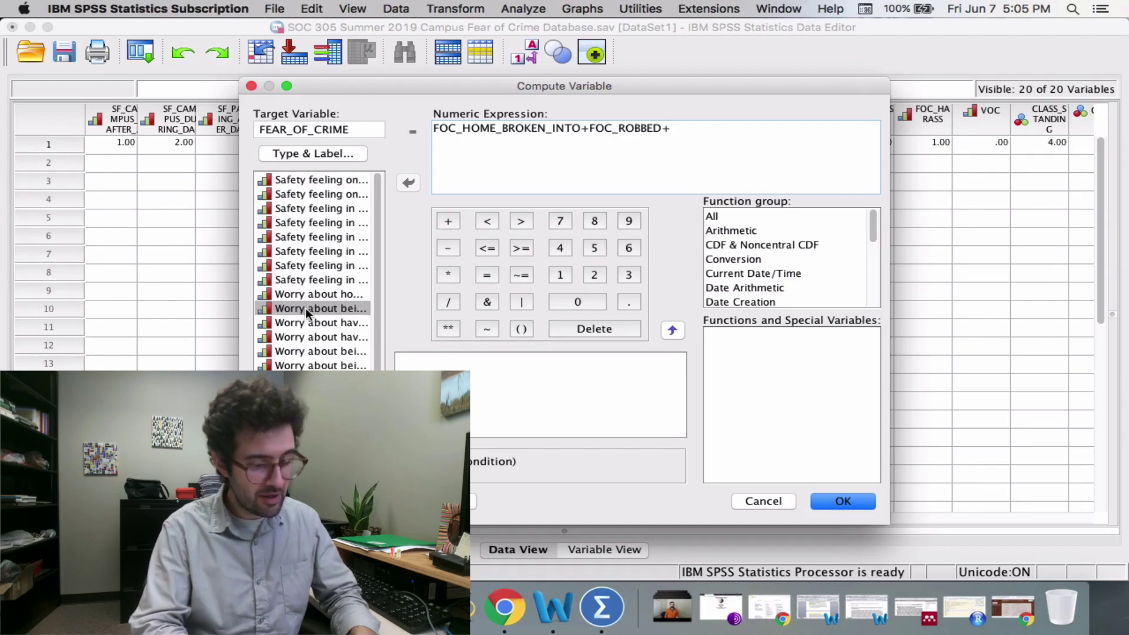
click(314, 323)
double_click(314, 322)
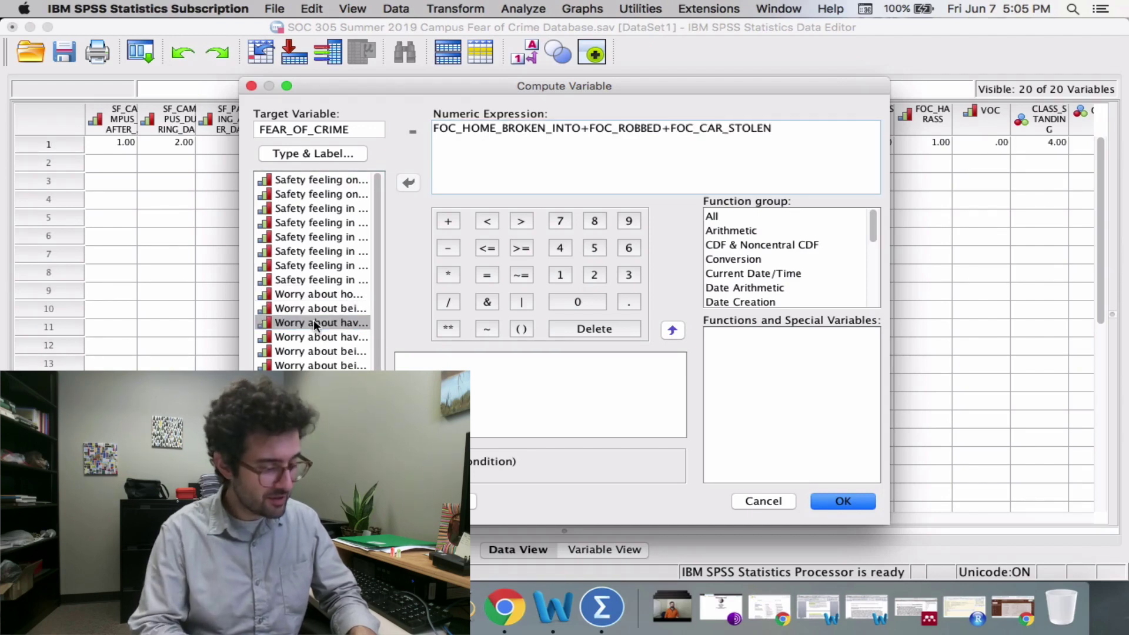
text(+)
Add FOC_CAR_STOLEN_ITEMS, FOC_RAPED, FOC_ASSAULT and FOC_HARASS, then compute FEAR_OF_CRIME.
double_click(319, 338)
text(+FOC_CAR_STOLEN_ITEMS)
double_click(326, 351)
text(+)
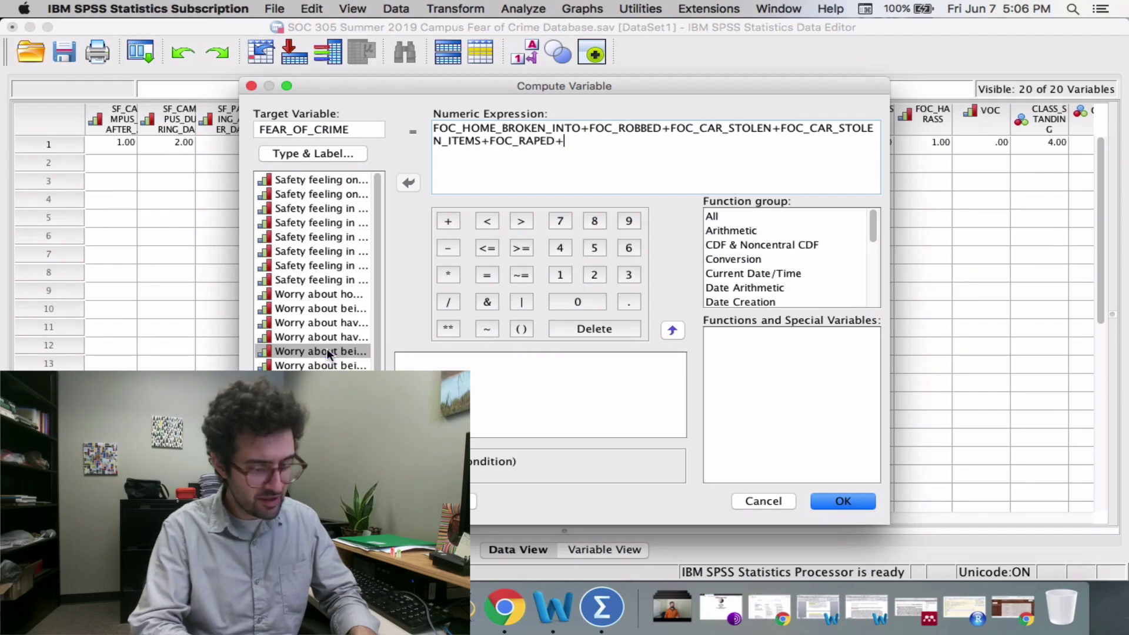
double_click(323, 365)
text(+)
double_click(324, 379)
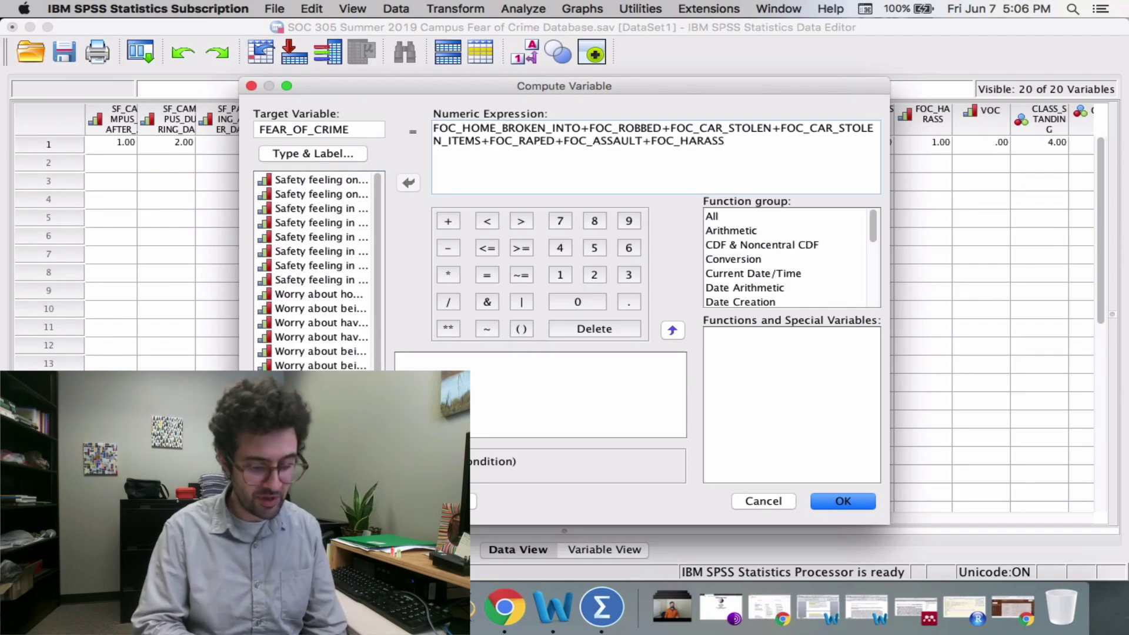
click(836, 499)
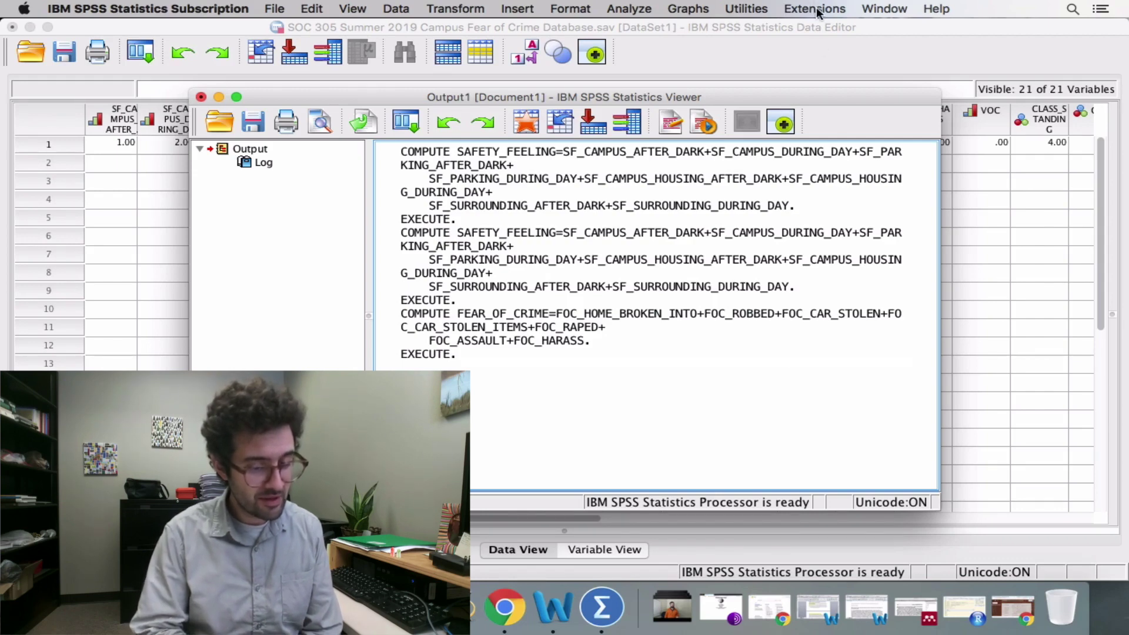
Return to the data grid to see FEAR_OF_CRIME at 14.00 beside SAFETY_FEELING's 11.00.
click(816, 47)
scroll(841, 213, right, 10)
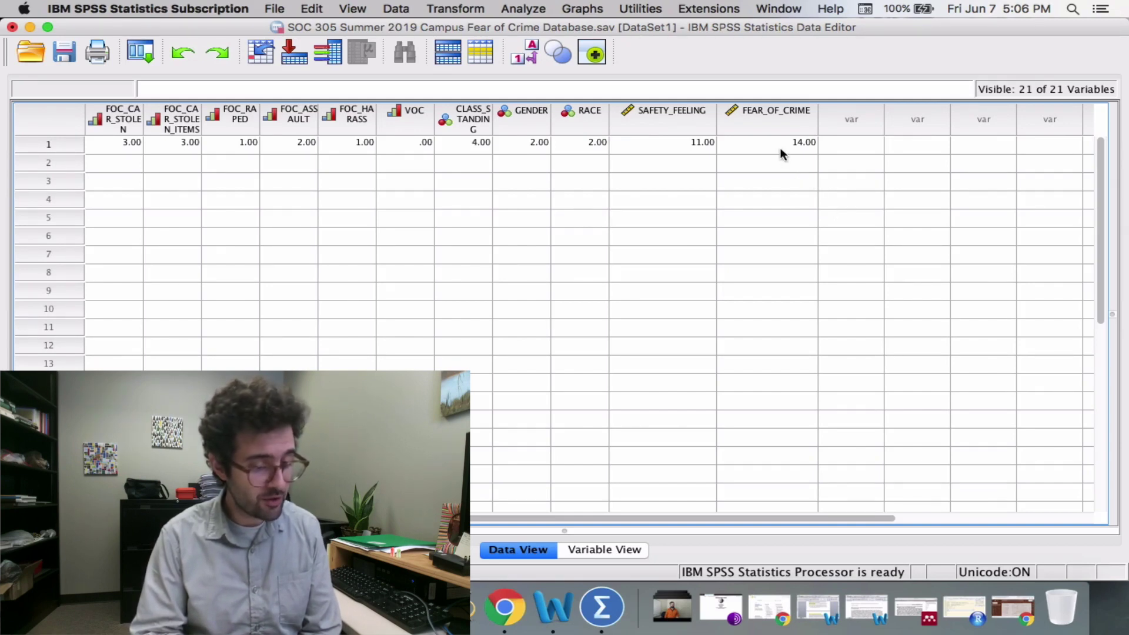
Select the seven FOC item columns, whose values 2, 2, 3, 3, 1, 2, 1 total 14.
scroll(780, 152, left, 7)
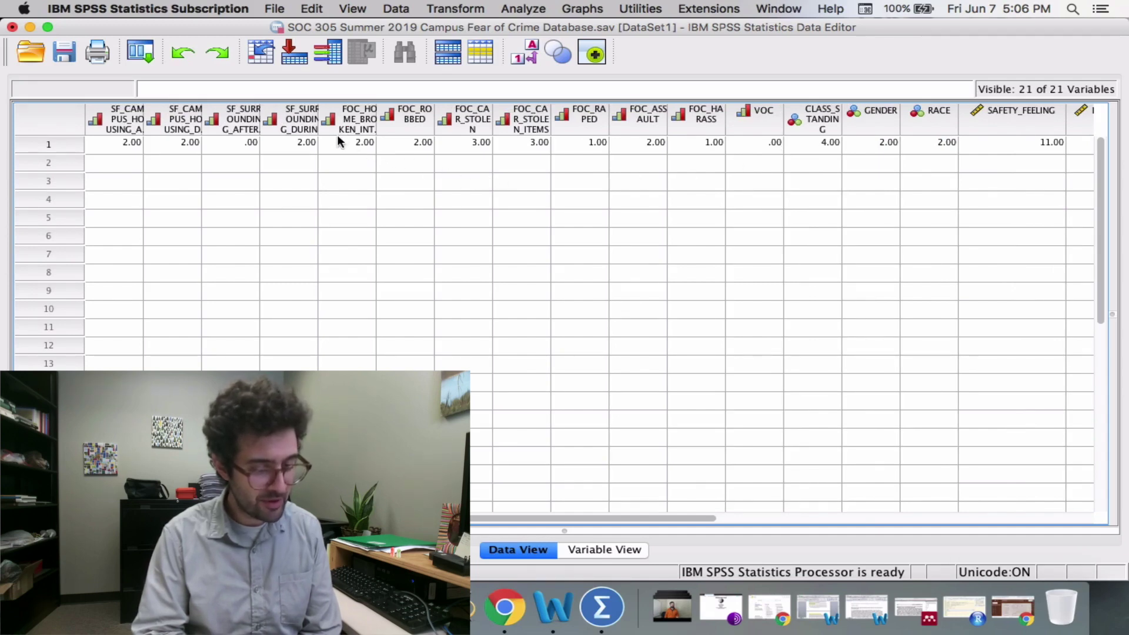
drag(339, 118, 685, 113)
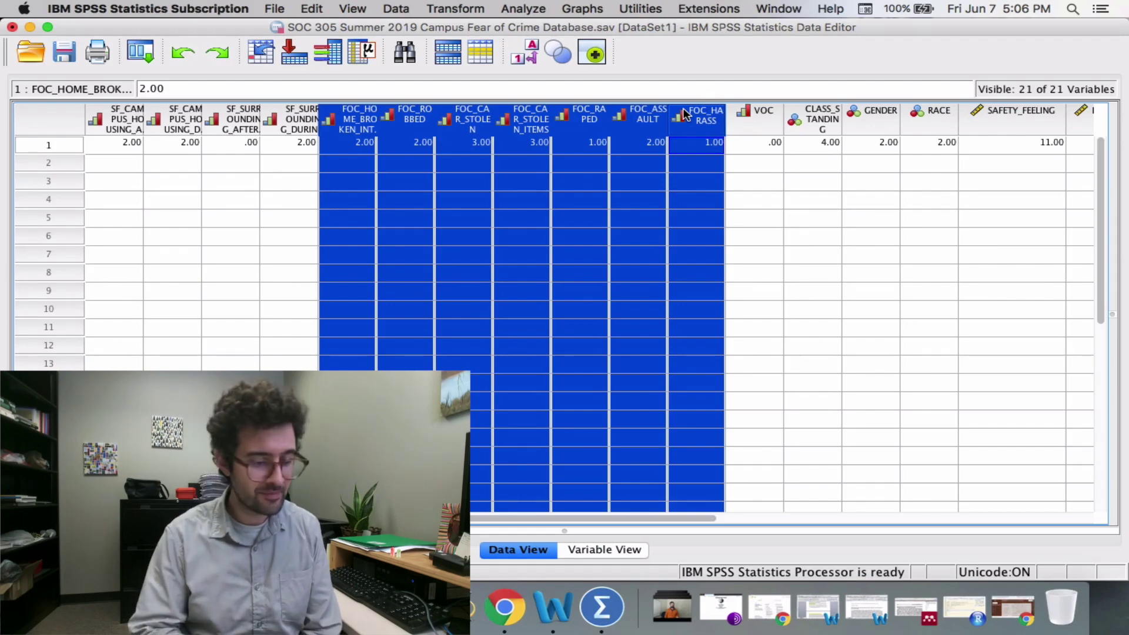
scroll(685, 113, left, 2)
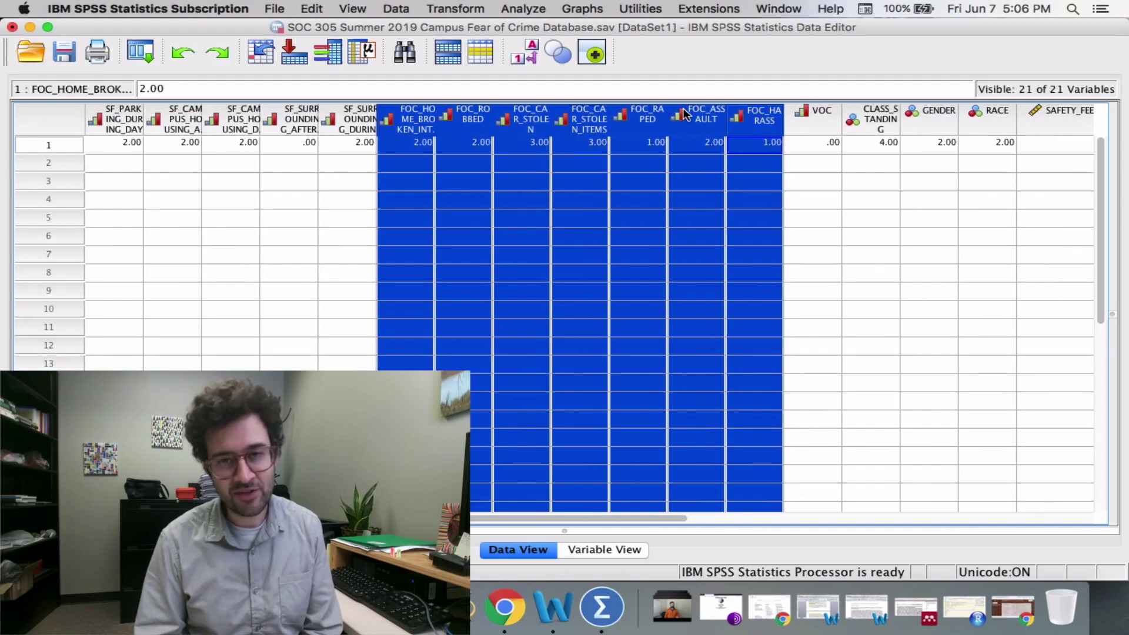